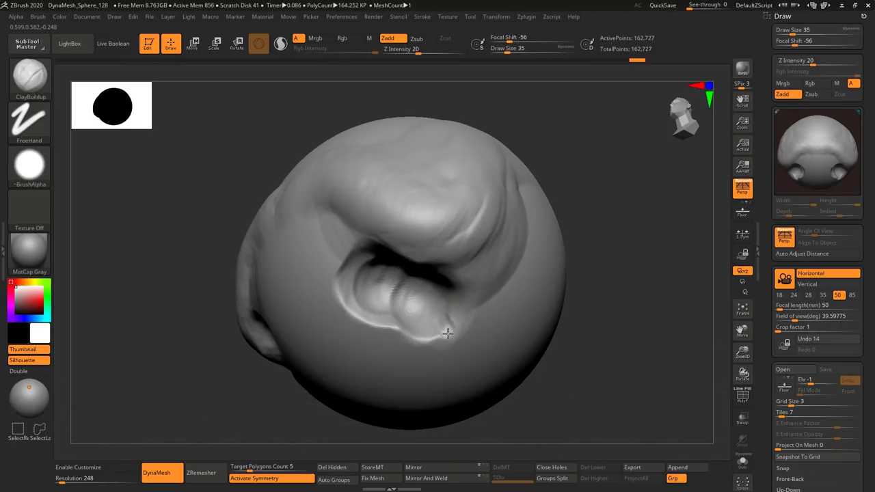
# Step: Build ClayBuildup ridges along the sphere's lower lip and inner mouth edges at Draw Size 62
pyautogui.moveTo(419, 344); pyautogui.dragTo(374, 329)
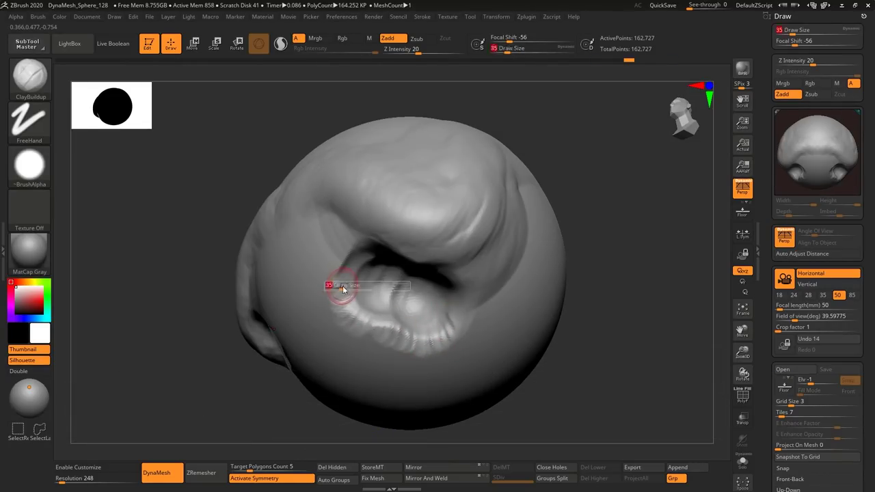
pyautogui.write('62')
pyautogui.press('Return')
pyautogui.moveTo(340, 300); pyautogui.dragTo(348, 254)
pyautogui.moveTo(345, 287); pyautogui.dragTo(383, 328)
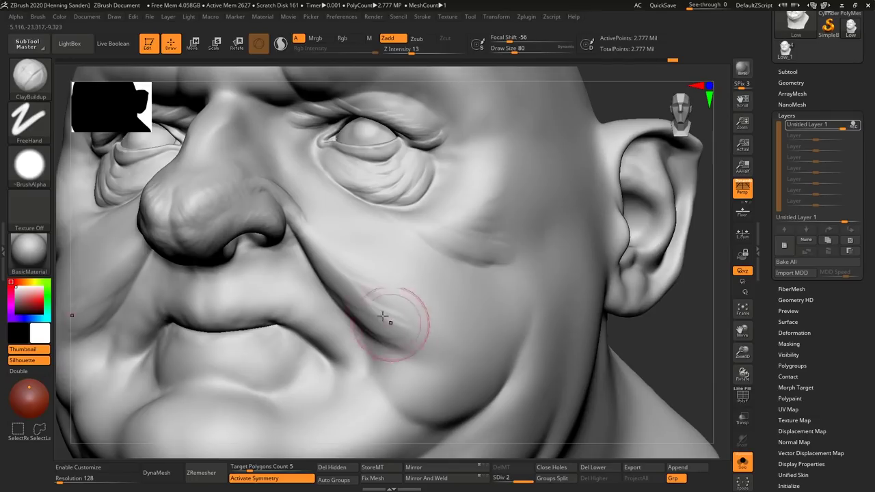
# Step: Crease the face's lower cheek and brow folds, then draw a red guide line on the reference
pyautogui.moveTo(390, 363); pyautogui.dragTo(400, 371)
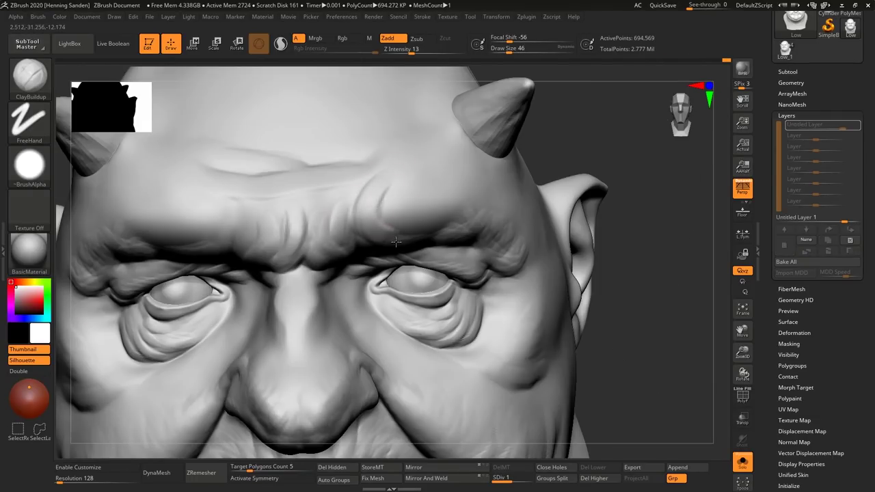
pyautogui.moveTo(396, 241)
pyautogui.mouseDown()
pyautogui.moveTo(330, 194)
pyautogui.moveTo(272, 194)
pyautogui.moveTo(215, 238)
pyautogui.mouseUp()
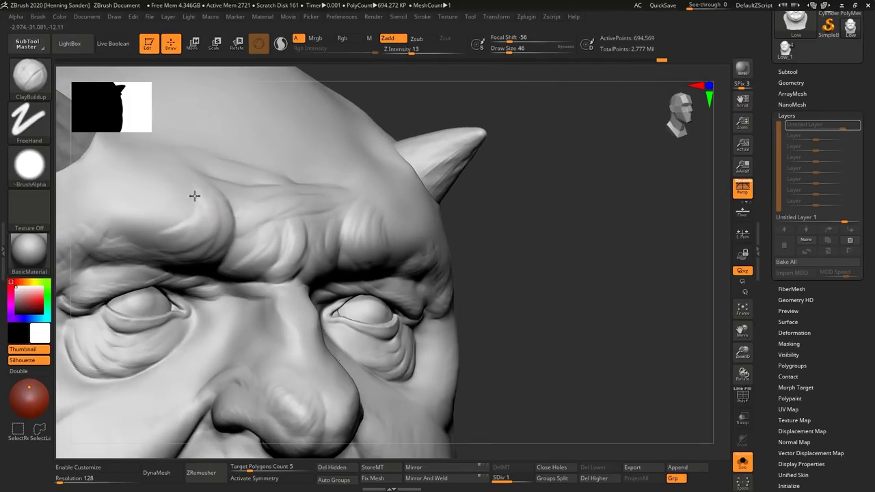
pyautogui.moveTo(194, 195); pyautogui.dragTo(214, 247)
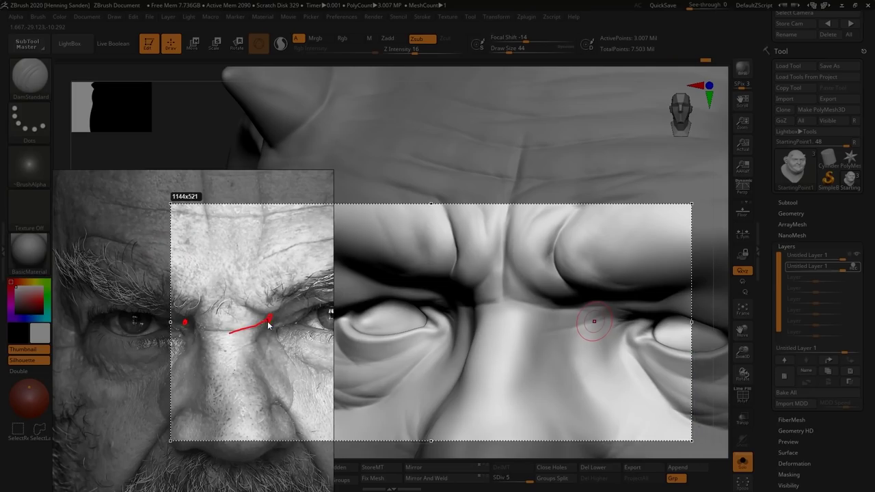
pyautogui.moveTo(239, 348); pyautogui.dragTo(273, 319)
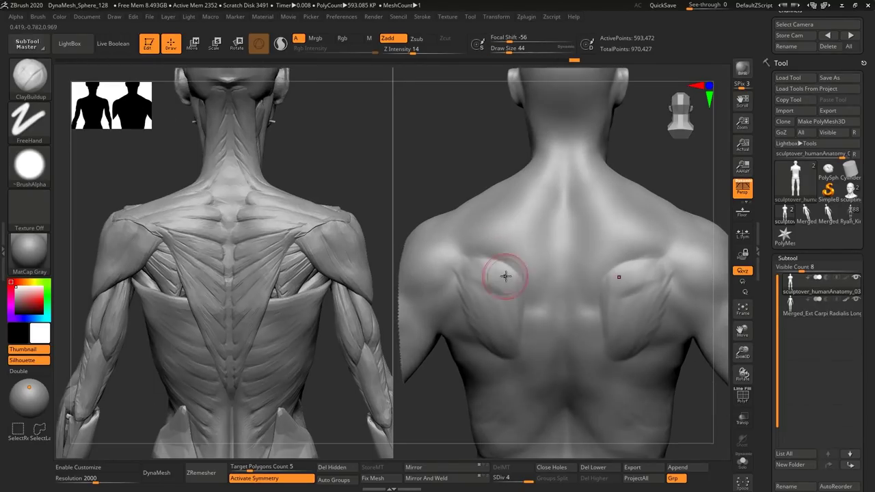
# Step: Build up mirrored forms over both shoulder blades of the back sculpt
pyautogui.moveTo(503, 278)
pyautogui.mouseDown()
pyautogui.moveTo(458, 248)
pyautogui.moveTo(491, 272)
pyautogui.mouseUp()
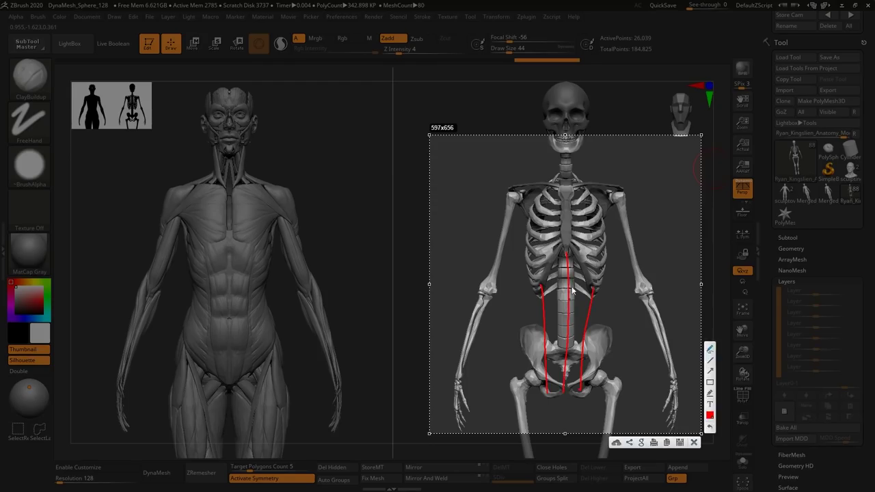
# Step: Draw red guide lines over the skeleton reference's spine and pelvis
pyautogui.moveTo(573, 291)
pyautogui.mouseDown()
pyautogui.moveTo(570, 340)
pyautogui.moveTo(546, 314)
pyautogui.mouseUp()
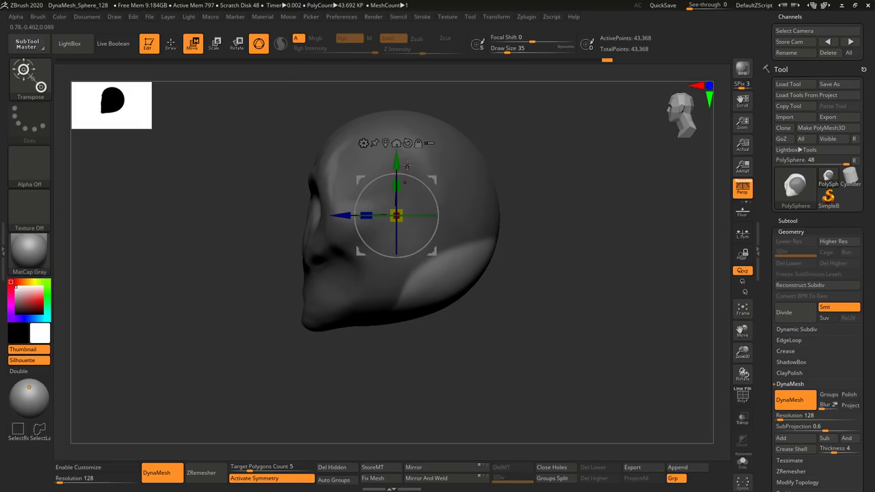
# Step: Pull the head into a jaw and neck, then bend the ZSphere leg at foot and knee
pyautogui.moveTo(406, 164); pyautogui.dragTo(410, 279)
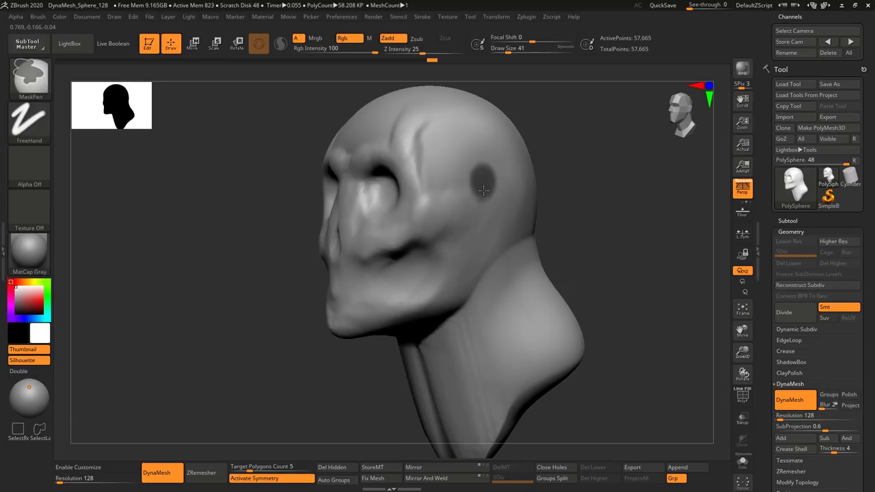
pyautogui.moveTo(482, 180); pyautogui.dragTo(494, 209)
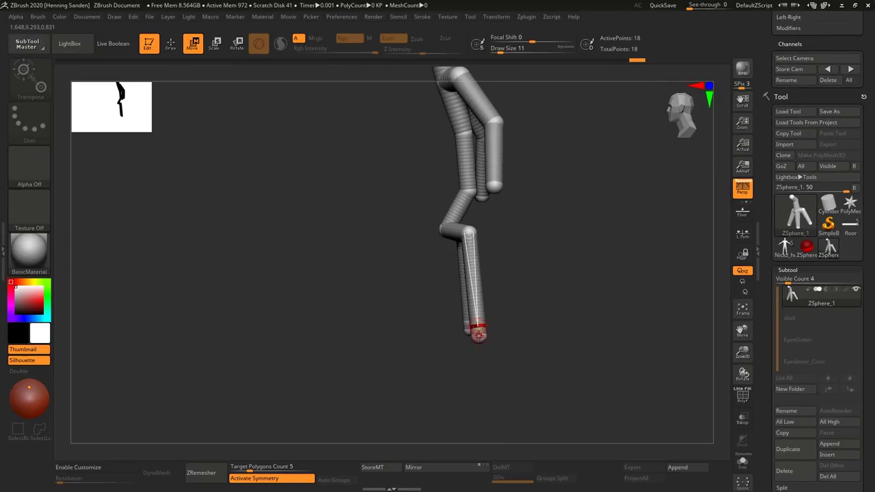
pyautogui.moveTo(478, 333); pyautogui.dragTo(503, 394)
pyautogui.moveTo(474, 321); pyautogui.dragTo(458, 341)
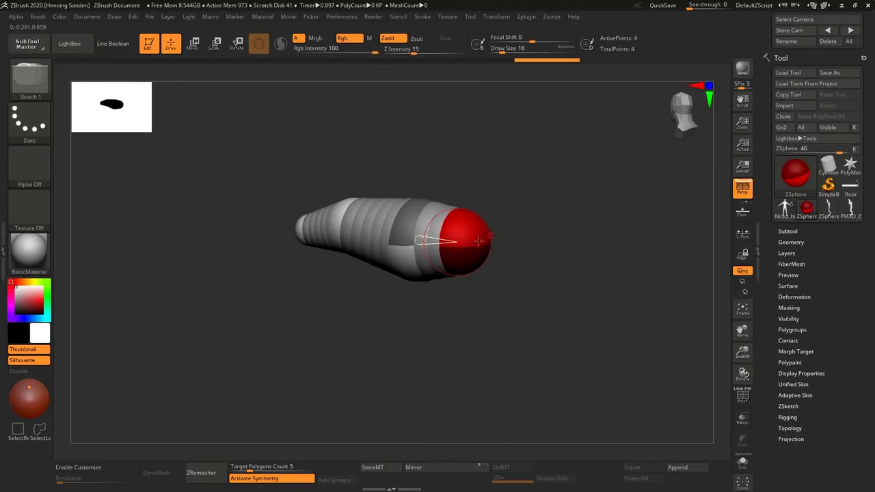
# Step: Extend the ZSphere chain's end sphere and grow a new jointed limb from it
pyautogui.moveTo(454, 244)
pyautogui.mouseDown()
pyautogui.moveTo(566, 238)
pyautogui.moveTo(504, 328)
pyautogui.moveTo(549, 355)
pyautogui.moveTo(568, 379)
pyautogui.moveTo(512, 413)
pyautogui.mouseUp()
pyautogui.press('q')
pyautogui.click(504, 328)
pyautogui.press('w')
pyautogui.press('q')
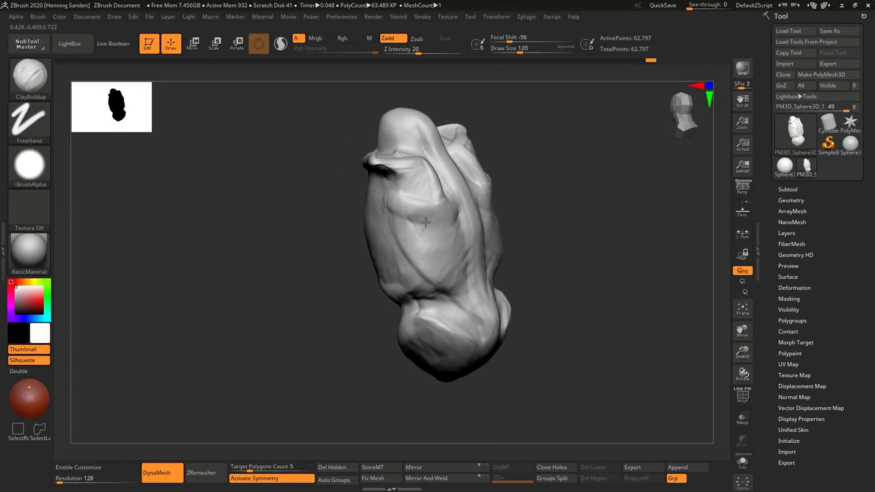
# Step: Paint white lines along the lion's tail and figure's torso, and link the nose and eye dots
pyautogui.moveTo(313, 221); pyautogui.dragTo(269, 257)
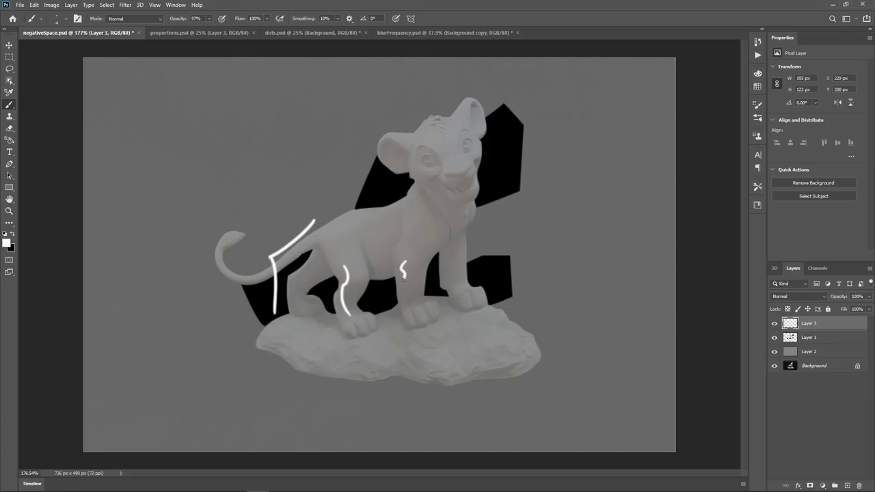
pyautogui.moveTo(307, 260); pyautogui.dragTo(319, 203)
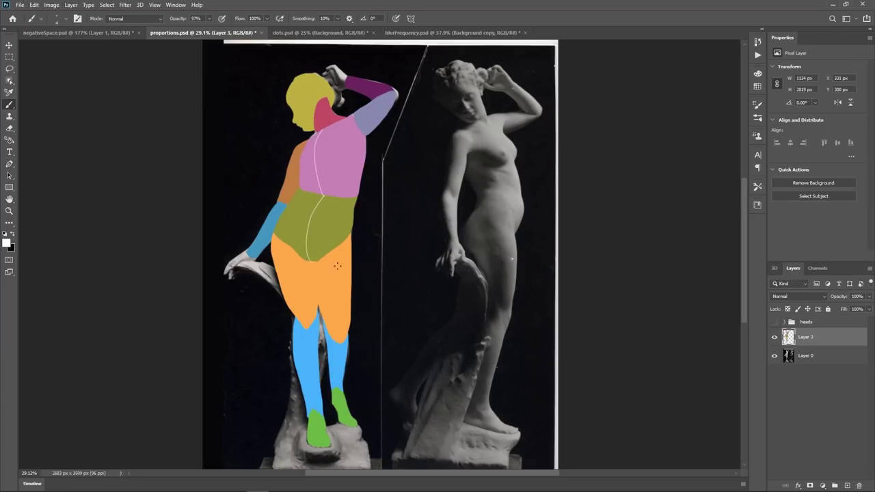
pyautogui.keyDown('shift'); pyautogui.click(458, 120); pyautogui.keyUp('shift')
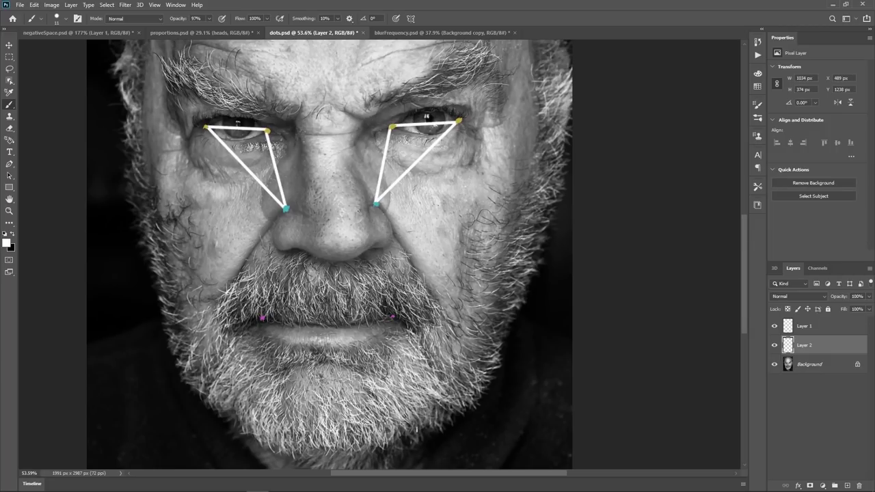
pyautogui.keyDown('shift'); pyautogui.click(376, 204); pyautogui.keyUp('shift')
# Step: Trace a white line along the lower eyelid and carve a crease across the sphere
pyautogui.keyDown('alt'); pyautogui.scroll(-2, 345, 198); pyautogui.keyUp('alt')
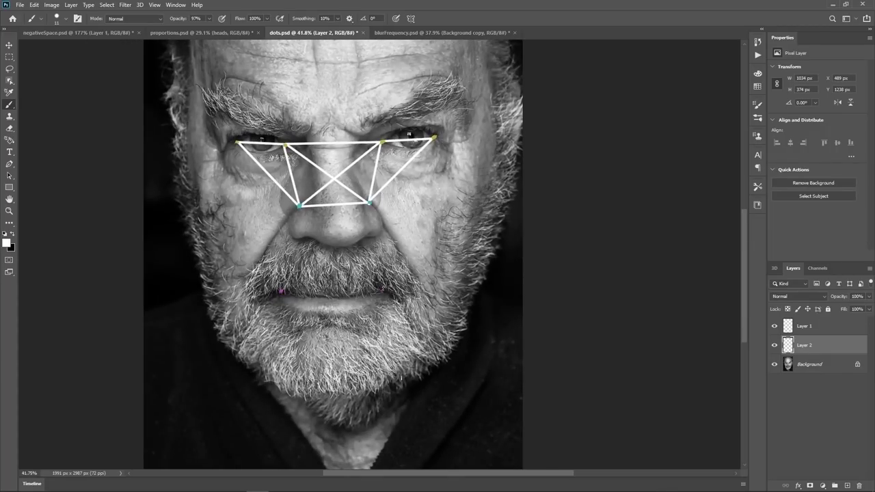
pyautogui.moveTo(429, 164); pyautogui.dragTo(301, 166)
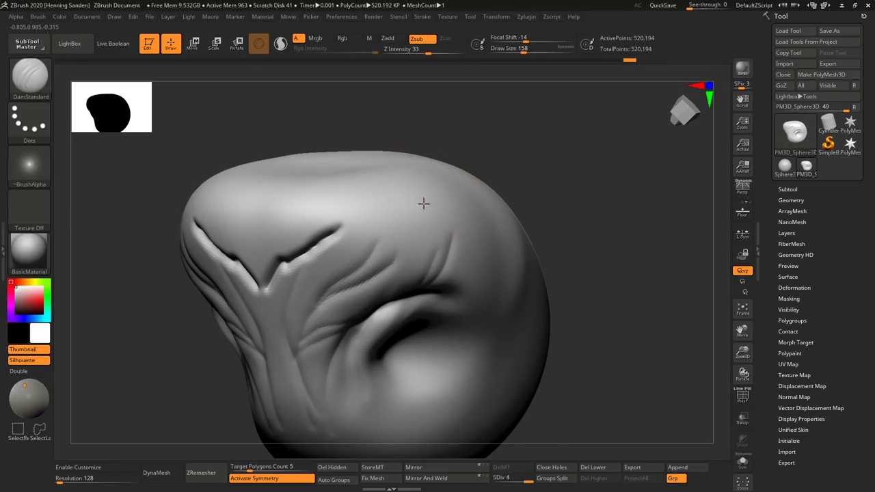
pyautogui.moveTo(423, 201)
pyautogui.mouseDown()
pyautogui.moveTo(417, 253)
pyautogui.moveTo(348, 325)
pyautogui.mouseUp()
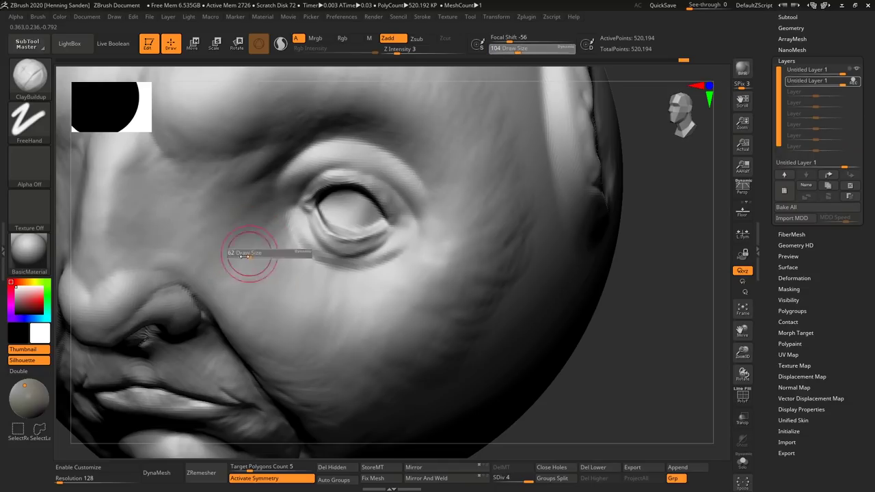
# Step: Carve creases fanning below the eye and soft folds on the sphere's right side
pyautogui.moveTo(311, 233); pyautogui.dragTo(212, 309)
pyautogui.moveTo(321, 259); pyautogui.dragTo(274, 355)
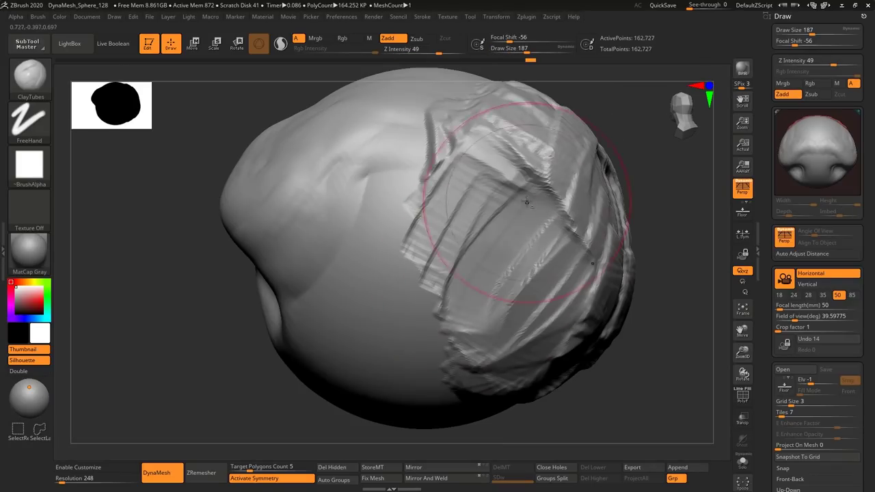
pyautogui.moveTo(533, 177); pyautogui.dragTo(485, 274)
pyautogui.moveTo(404, 361)
pyautogui.keyDown('shift'); pyautogui.mouseDown()
pyautogui.moveTo(520, 205)
pyautogui.moveTo(533, 342)
pyautogui.moveTo(441, 239)
pyautogui.moveTo(548, 196)
pyautogui.moveTo(506, 225)
pyautogui.mouseUp(); pyautogui.keyUp('shift')
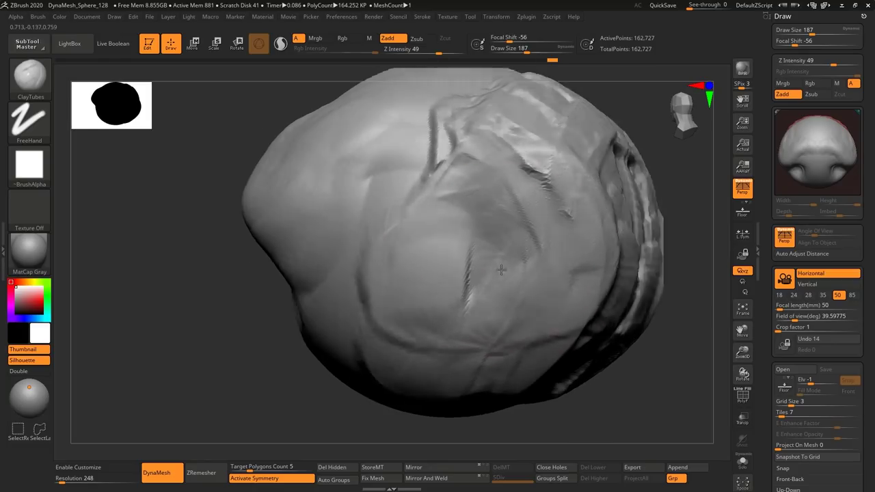
pyautogui.moveTo(567, 253); pyautogui.dragTo(587, 205)
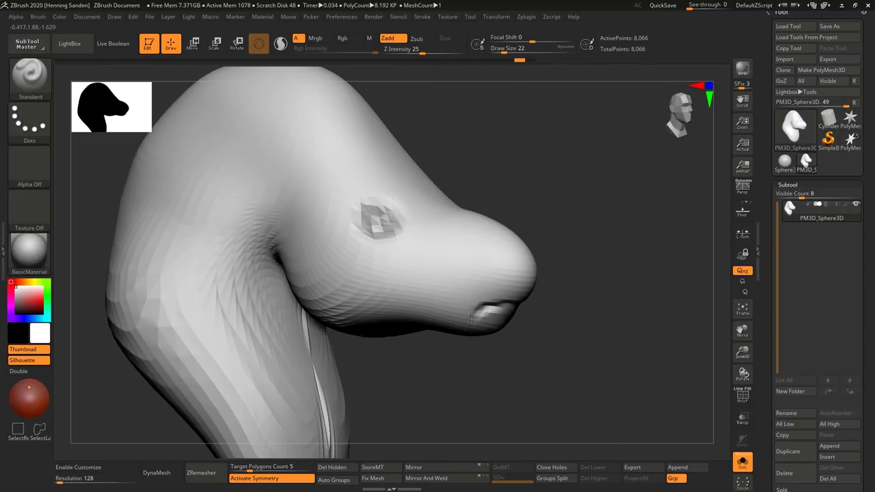
# Step: Dent the model's side, pull spikes along the snout ridge, and draw two ear shapes
pyautogui.moveTo(441, 275)
pyautogui.mouseDown()
pyautogui.moveTo(421, 255)
pyautogui.moveTo(359, 274)
pyautogui.mouseUp()
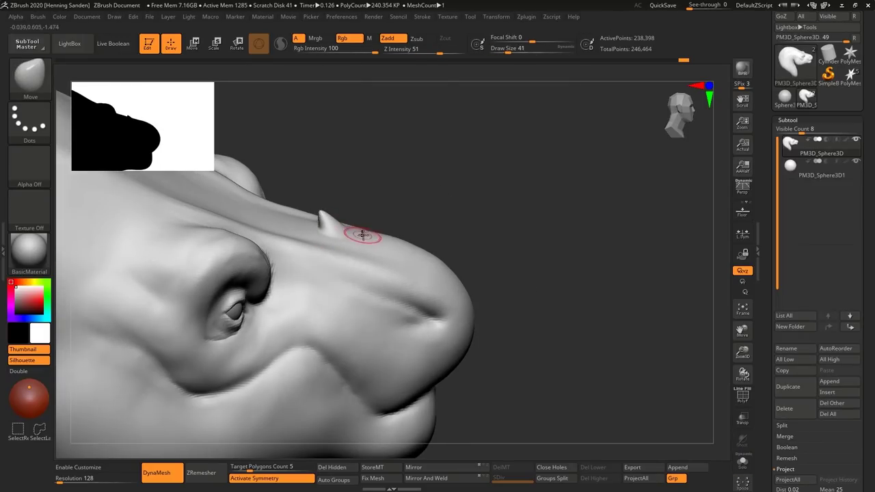
pyautogui.moveTo(361, 230); pyautogui.dragTo(357, 205)
pyautogui.moveTo(414, 250); pyautogui.dragTo(395, 200)
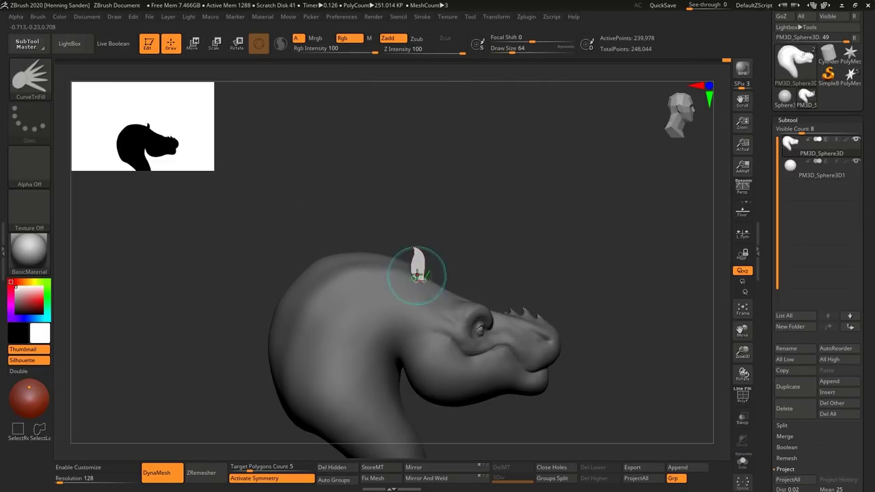
pyautogui.moveTo(410, 272)
pyautogui.mouseDown()
pyautogui.moveTo(368, 138)
pyautogui.moveTo(376, 281)
pyautogui.mouseUp()
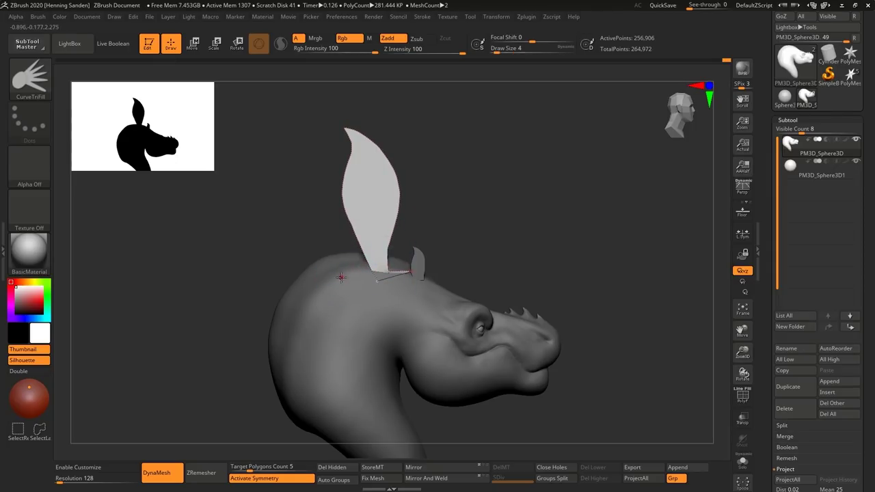
pyautogui.moveTo(274, 130)
pyautogui.mouseDown()
pyautogui.moveTo(303, 294)
pyautogui.moveTo(312, 273)
pyautogui.mouseUp()
# Step: Mask a patch on the snout's cheek and add two small mask dots beside it
pyautogui.keyDown('ctrl'); pyautogui.moveTo(341, 321); pyautogui.dragTo(382, 309); pyautogui.keyUp('ctrl')
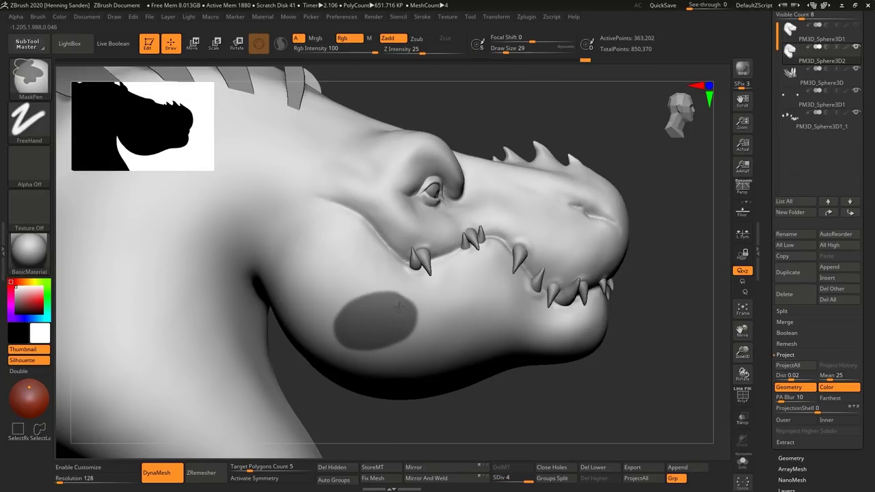
pyautogui.keyDown('ctrl'); pyautogui.click(431, 297); pyautogui.keyUp('ctrl')
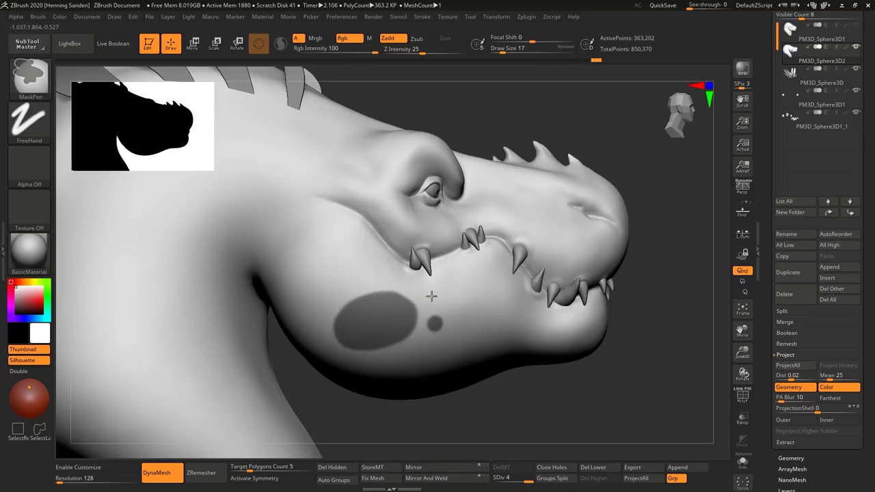
pyautogui.keyDown('ctrl'); pyautogui.click(435, 323); pyautogui.keyUp('ctrl')
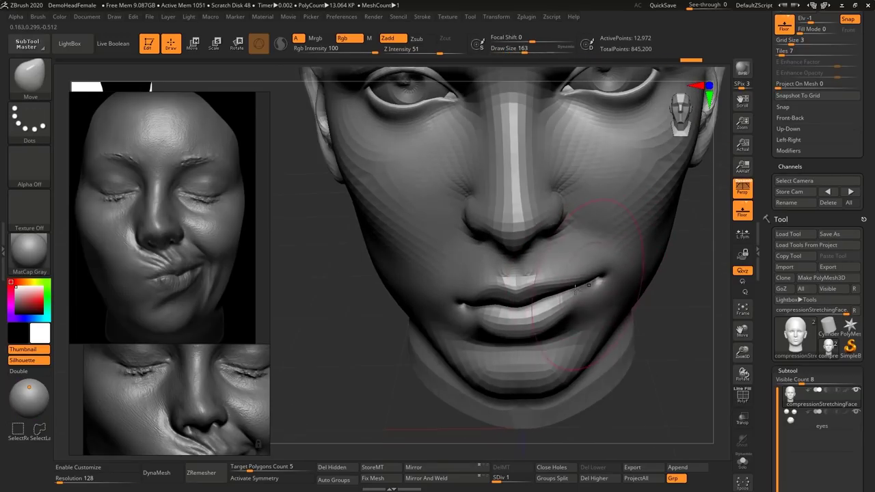
# Step: Reshape the female head's mouth corner and lower lip with the Move brush
pyautogui.moveTo(576, 290)
pyautogui.mouseDown()
pyautogui.moveTo(475, 315)
pyautogui.moveTo(573, 289)
pyautogui.moveTo(547, 294)
pyautogui.mouseUp()
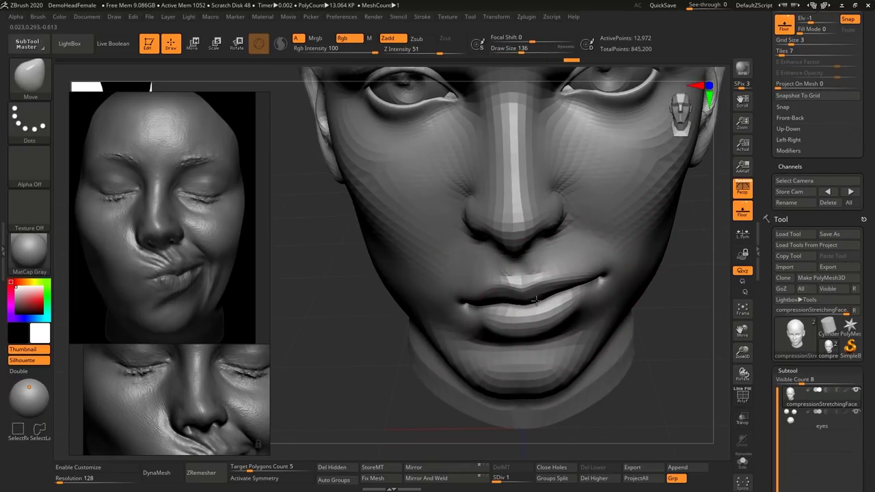
pyautogui.moveTo(683, 382); pyautogui.dragTo(617, 273)
pyautogui.moveTo(617, 273); pyautogui.dragTo(536, 315, button='right')
pyautogui.press('s')
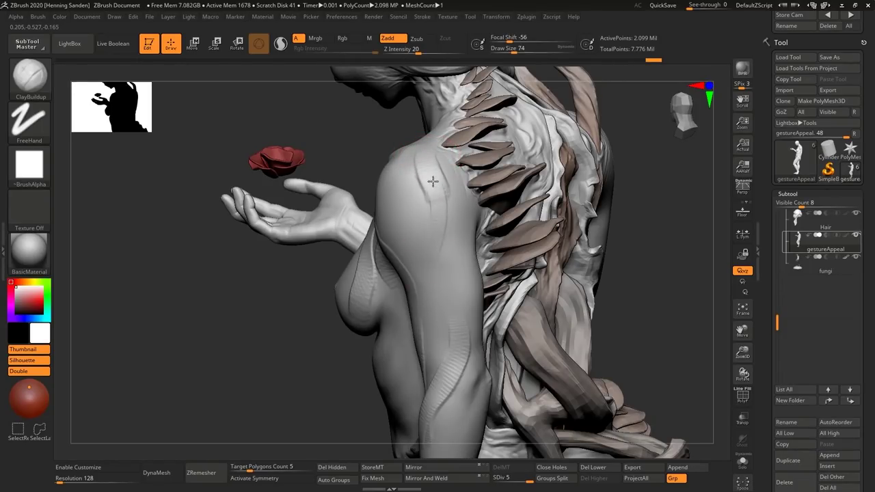
# Step: Rotate the figure to a front three-quarter view and draw red gesture lines along its arm, torso and foot
pyautogui.moveTo(433, 181); pyautogui.dragTo(358, 172, button='right')
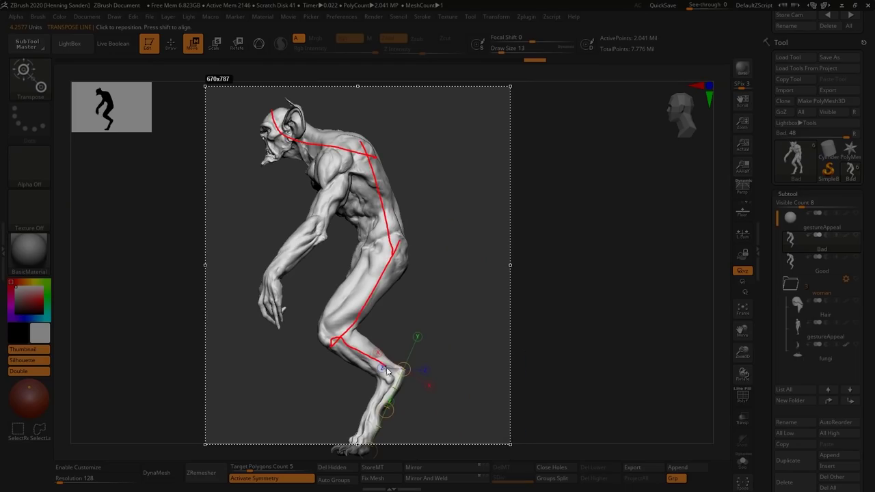
pyautogui.moveTo(339, 152); pyautogui.dragTo(279, 327)
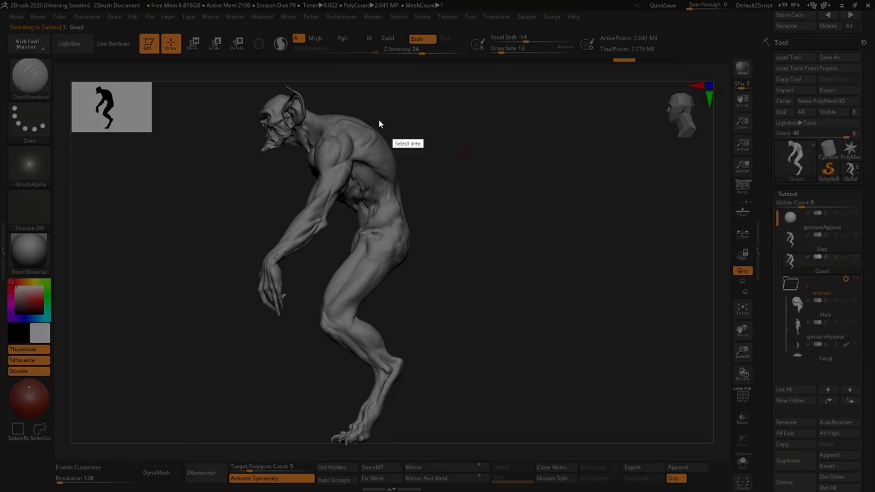
pyautogui.moveTo(205, 84); pyautogui.dragTo(485, 454)
pyautogui.moveTo(283, 104); pyautogui.dragTo(393, 226)
pyautogui.moveTo(398, 205); pyautogui.dragTo(345, 292)
pyautogui.moveTo(361, 259)
pyautogui.mouseDown()
pyautogui.moveTo(365, 348)
pyautogui.moveTo(386, 356)
pyautogui.moveTo(340, 436)
pyautogui.mouseUp()
pyautogui.moveTo(350, 127)
pyautogui.mouseDown()
pyautogui.moveTo(308, 191)
pyautogui.moveTo(302, 319)
pyautogui.mouseUp()
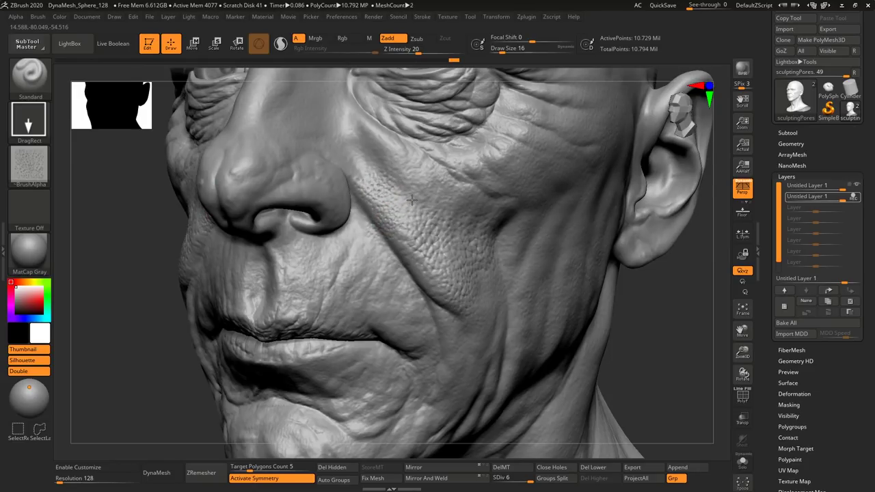
# Step: Zoom in on the old face's nose and mouth, turn it frontal, and lightly refine the hair crease
pyautogui.moveTo(415, 195)
pyautogui.keyDown('ctrl'); pyautogui.mouseDown(button='right')
pyautogui.moveTo(439, 191)
pyautogui.moveTo(417, 217)
pyautogui.mouseUp(button='right'); pyautogui.keyUp('ctrl')
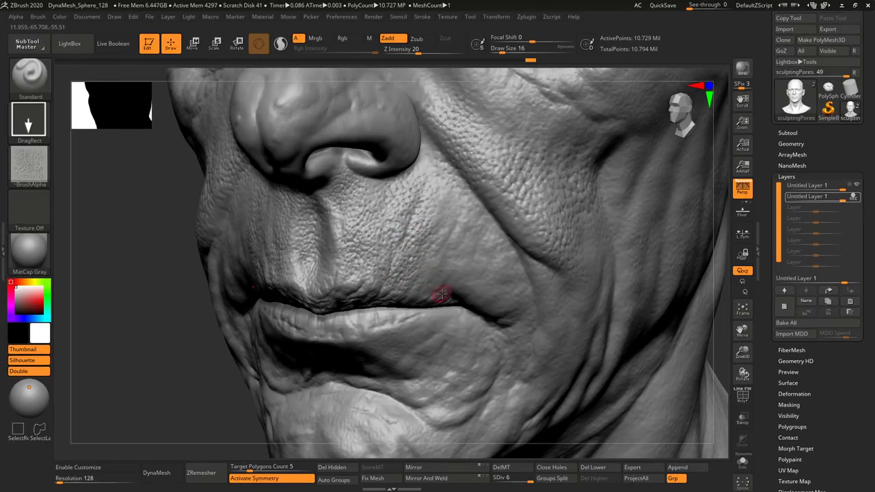
pyautogui.moveTo(442, 294); pyautogui.dragTo(435, 277, button='right')
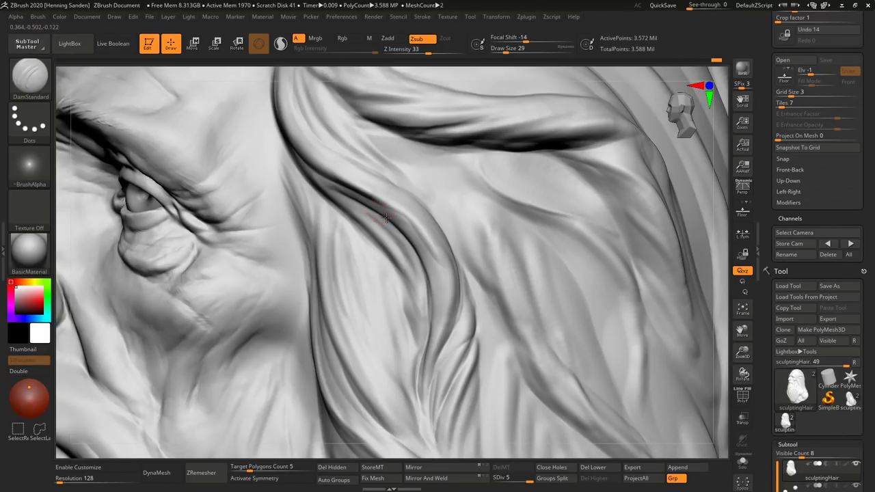
pyautogui.moveTo(386, 218)
pyautogui.keyDown('shift'); pyautogui.mouseDown()
pyautogui.moveTo(397, 221)
pyautogui.moveTo(381, 218)
pyautogui.mouseUp(); pyautogui.keyUp('shift')
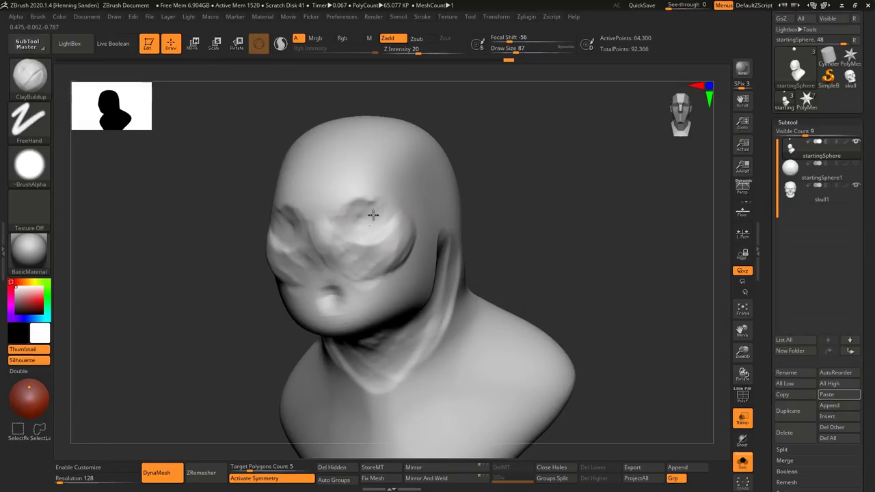
# Step: Build up the bust's eye sockets, reshape its ears, and carve a cheek crease down to the jaw
pyautogui.moveTo(367, 230)
pyautogui.mouseDown()
pyautogui.moveTo(355, 243)
pyautogui.moveTo(357, 229)
pyautogui.mouseUp()
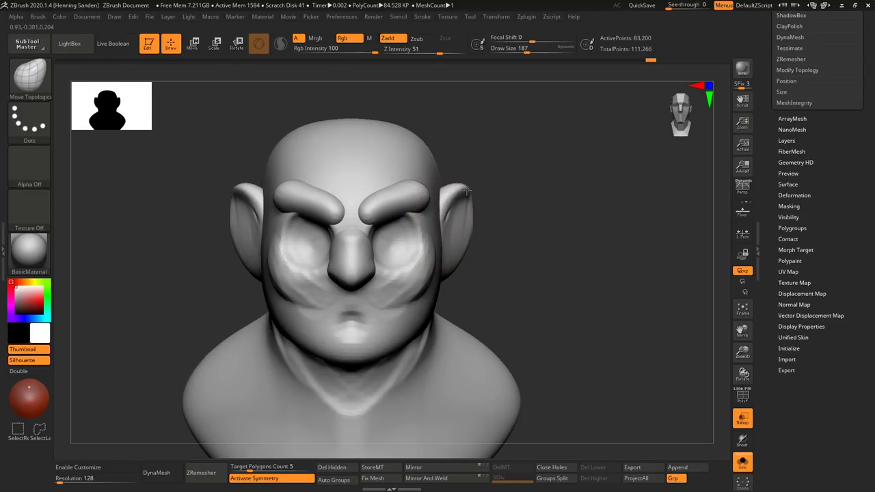
pyautogui.moveTo(457, 205)
pyautogui.mouseDown()
pyautogui.moveTo(463, 217)
pyautogui.moveTo(448, 202)
pyautogui.mouseUp()
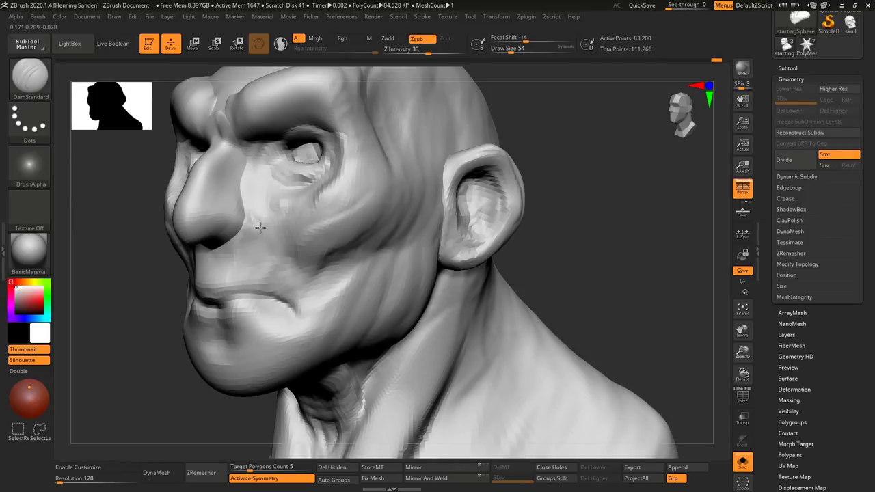
pyautogui.moveTo(260, 226); pyautogui.dragTo(283, 260)
pyautogui.moveTo(305, 290); pyautogui.dragTo(304, 345)
# Step: Reshape the tentacle beard below and beside the mouth with the Move brush
pyautogui.moveTo(262, 223); pyautogui.dragTo(239, 209)
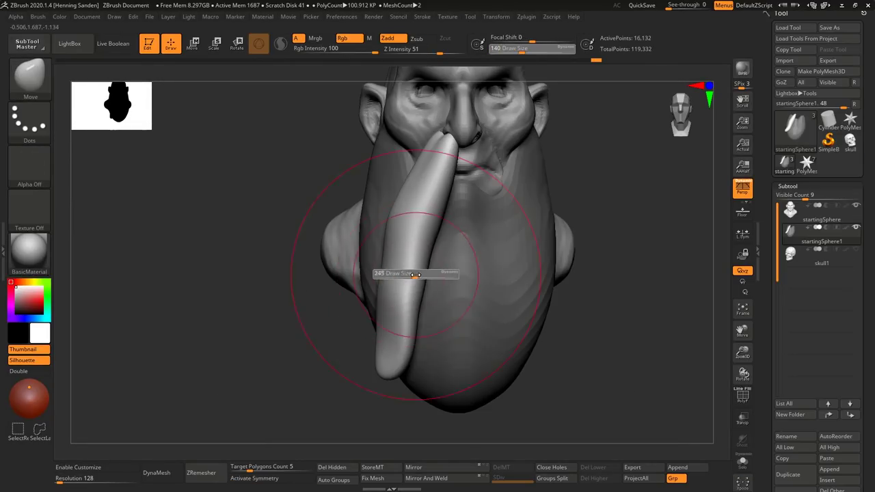
pyautogui.moveTo(371, 273)
pyautogui.mouseDown()
pyautogui.moveTo(390, 260)
pyautogui.moveTo(408, 202)
pyautogui.mouseUp()
pyautogui.moveTo(287, 171); pyautogui.dragTo(301, 226)
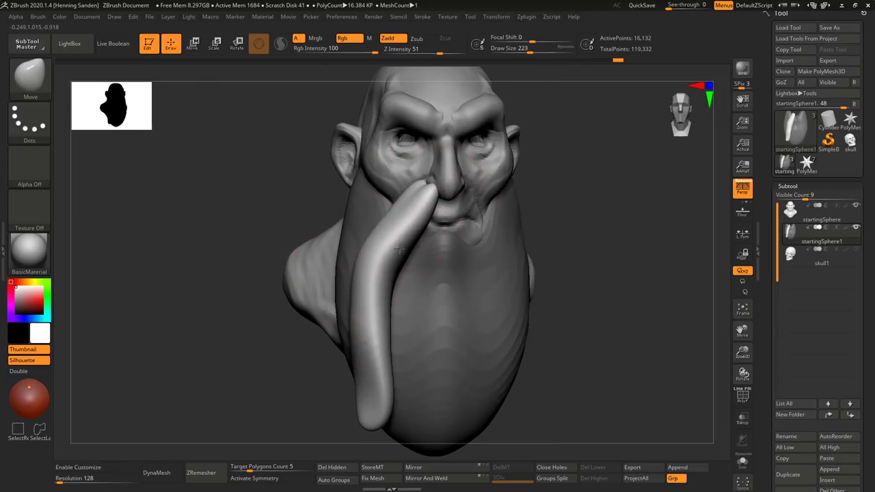
pyautogui.moveTo(417, 198); pyautogui.dragTo(386, 274)
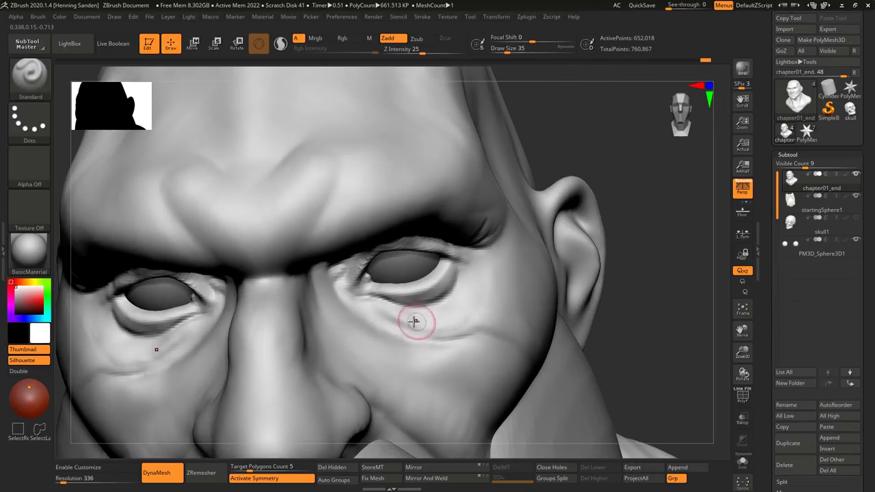
# Step: Deepen the wrinkles under the eyes and build up the tip of the nose
pyautogui.moveTo(416, 318)
pyautogui.mouseDown()
pyautogui.moveTo(471, 294)
pyautogui.moveTo(416, 318)
pyautogui.moveTo(424, 332)
pyautogui.mouseUp()
pyautogui.moveTo(424, 332); pyautogui.dragTo(420, 317, button='right')
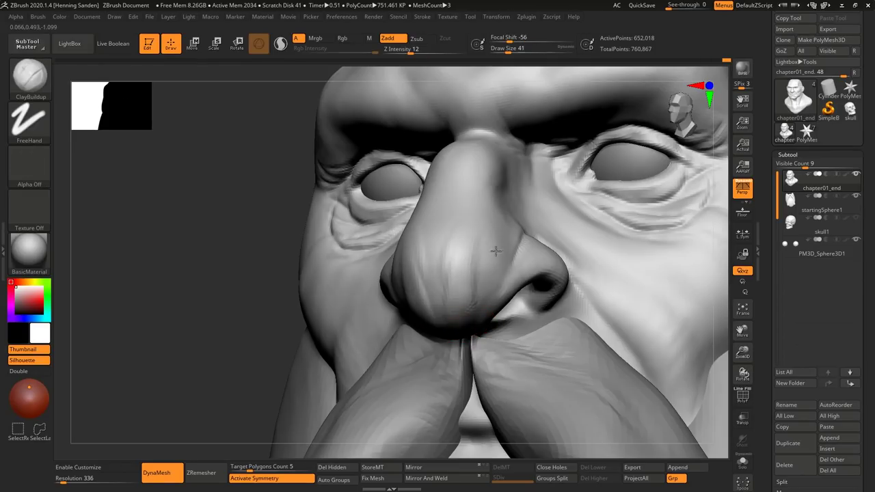
pyautogui.moveTo(479, 260)
pyautogui.mouseDown()
pyautogui.moveTo(503, 301)
pyautogui.moveTo(492, 274)
pyautogui.mouseUp()
pyautogui.keyDown('alt'); pyautogui.moveTo(382, 294); pyautogui.dragTo(475, 277, button='right'); pyautogui.keyUp('alt')
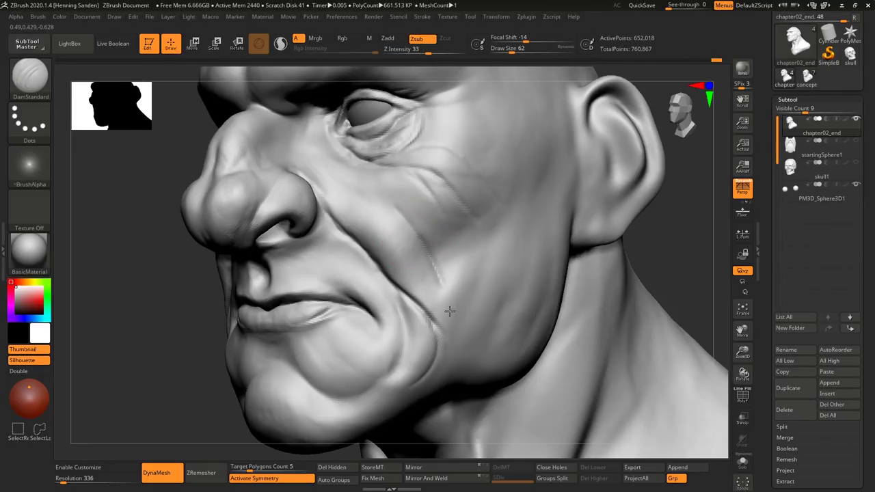
# Step: Carve the cheek fold with DamStandard and build ClayBuildup along a beard strand
pyautogui.press('s')
pyautogui.moveTo(430, 261); pyautogui.dragTo(440, 293)
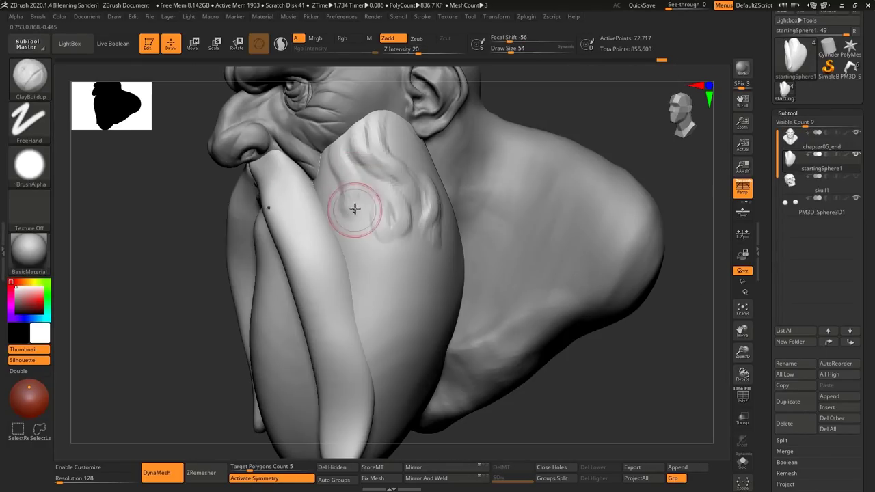
pyautogui.press('s')
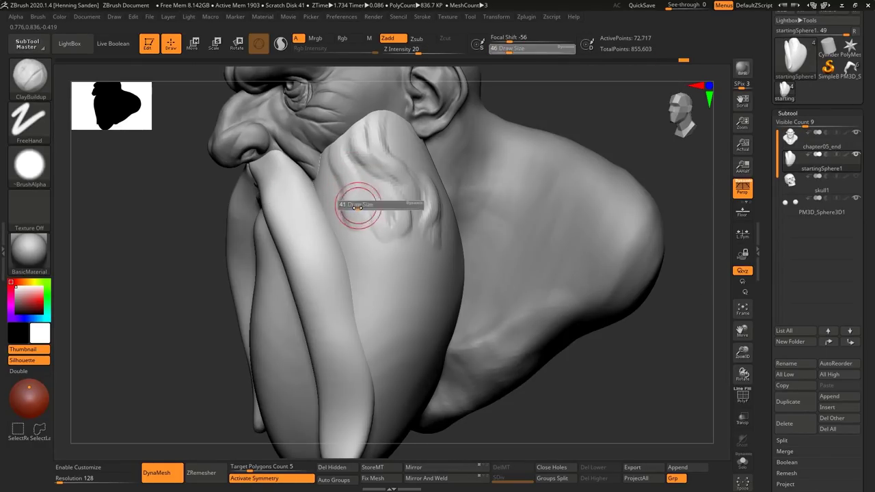
pyautogui.moveTo(366, 217); pyautogui.dragTo(366, 257)
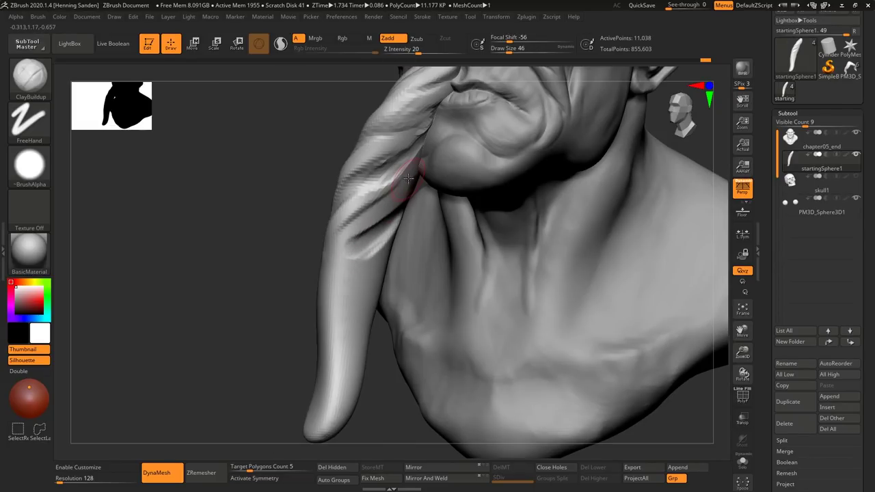
# Step: Rotate and zoom around the bust to frame the beard piece and horned head
pyautogui.moveTo(334, 260); pyautogui.dragTo(353, 254, button='right')
pyautogui.keyDown('ctrl'); pyautogui.moveTo(302, 331); pyautogui.dragTo(334, 294, button='right'); pyautogui.keyUp('ctrl')
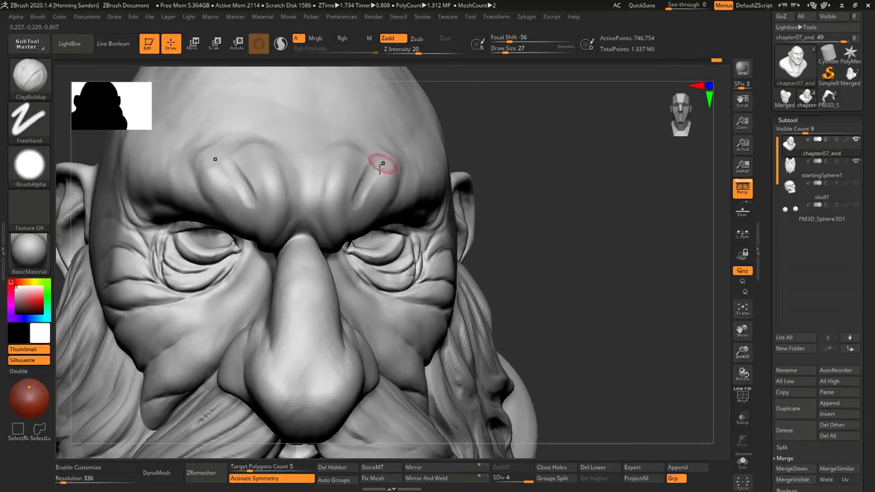
pyautogui.moveTo(382, 165)
pyautogui.mouseDown(button='right')
pyautogui.moveTo(371, 201)
pyautogui.moveTo(332, 253)
pyautogui.mouseUp(button='right')
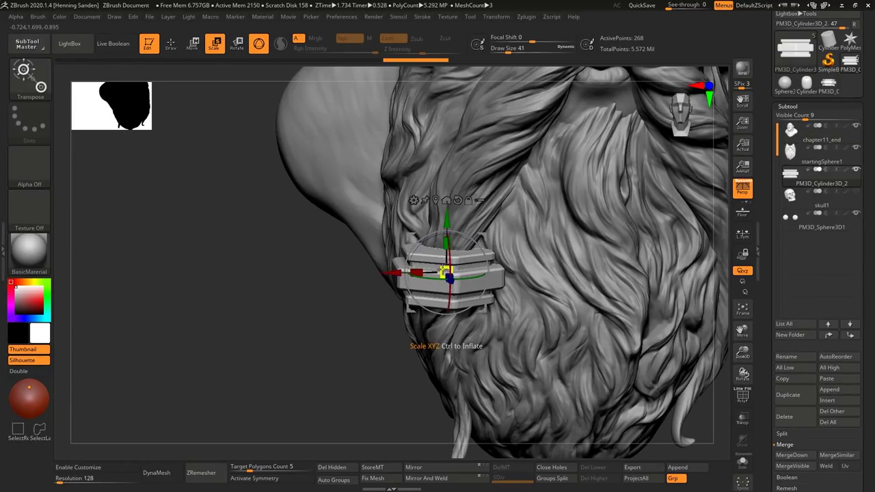
pyautogui.moveTo(451, 273); pyautogui.dragTo(470, 246, button='right')
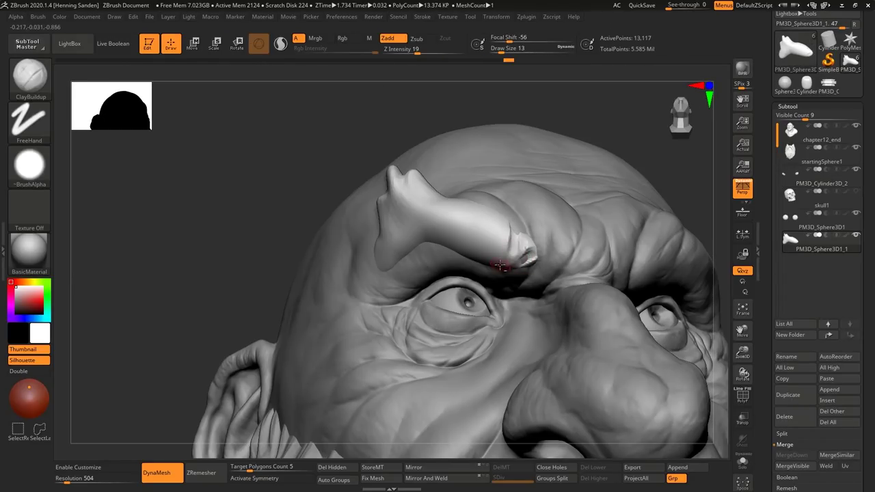
pyautogui.moveTo(482, 233); pyautogui.dragTo(434, 241, button='right')
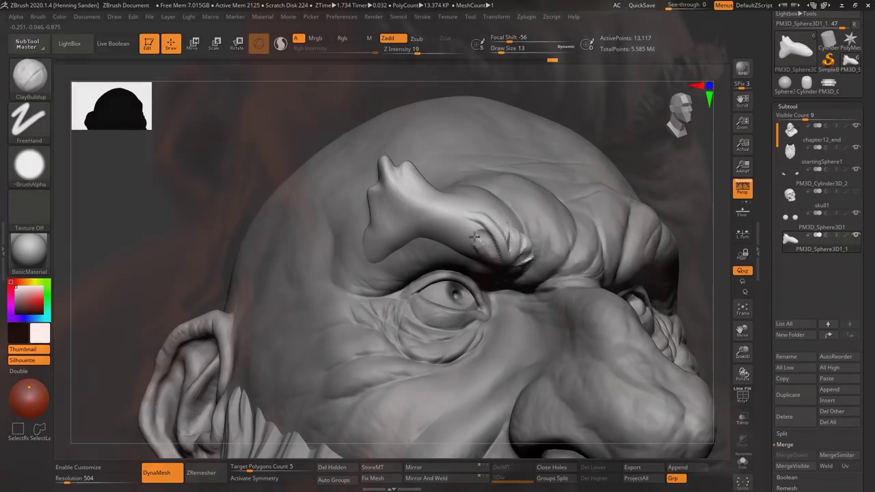